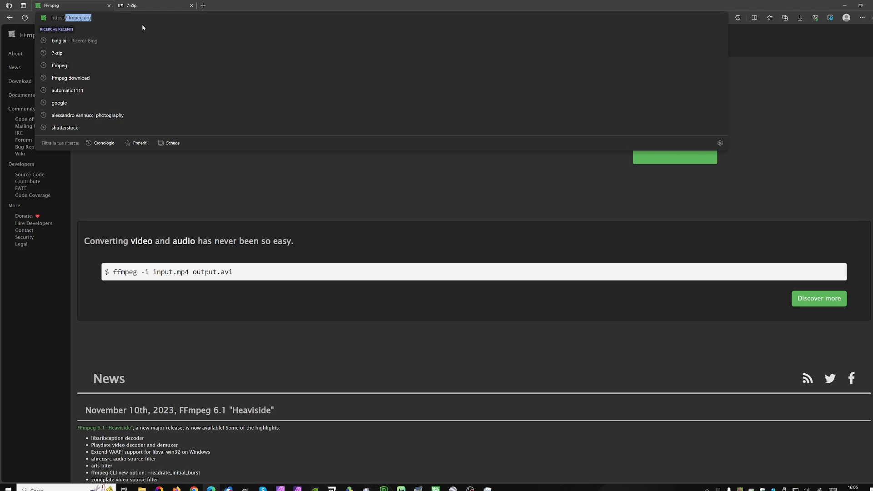
Step: View the FFmpeg legal page and open the Windows builds from gyan.dev through the site's download page
left_click(208, 151)
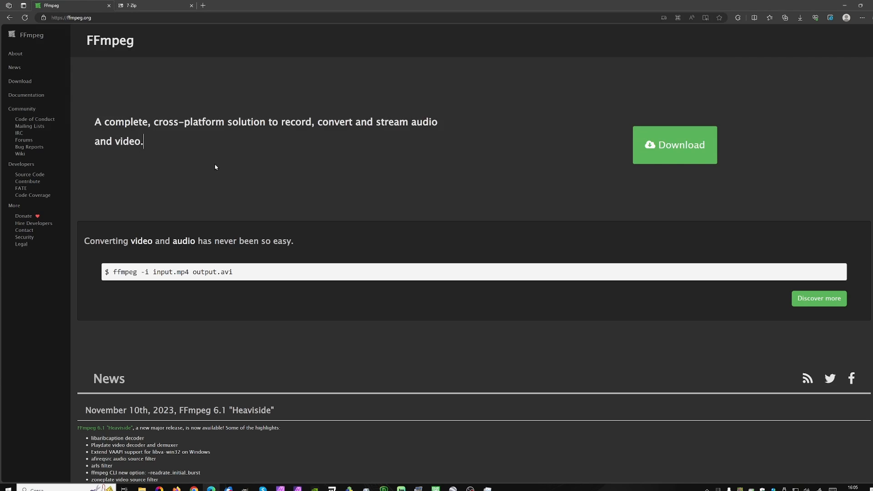
left_click(23, 245)
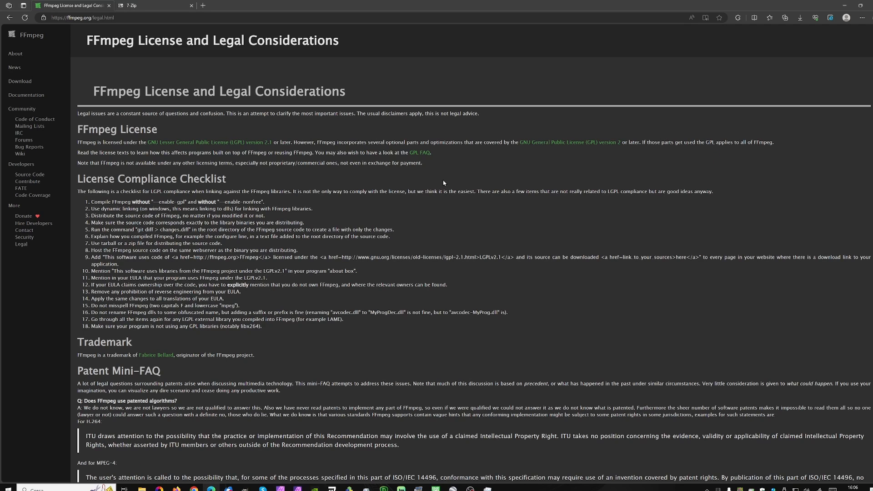
left_click(28, 85)
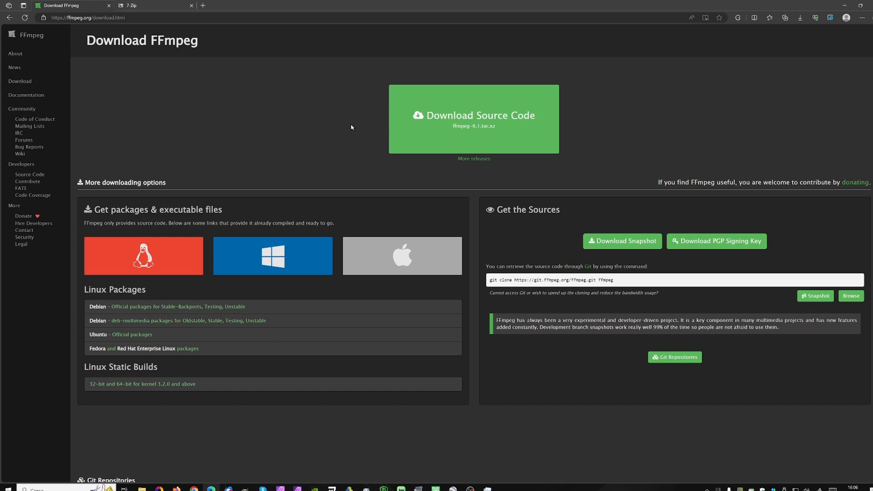
mouse_move(277, 255)
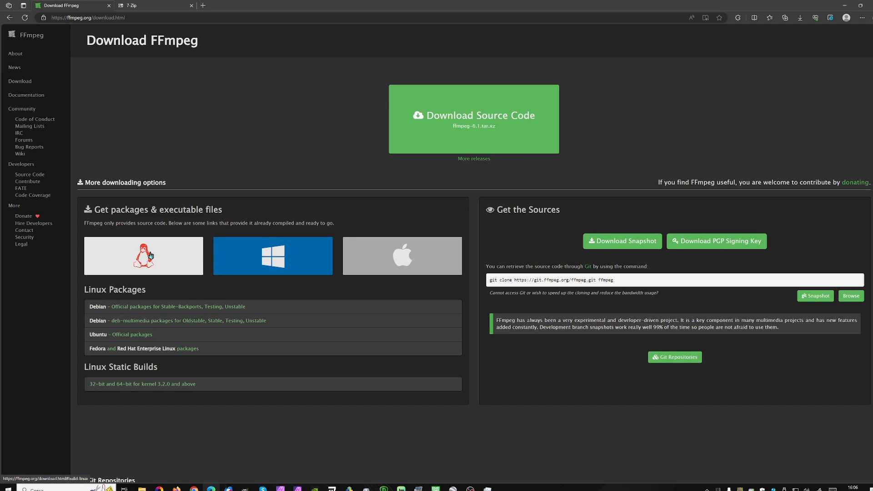
mouse_move(369, 258)
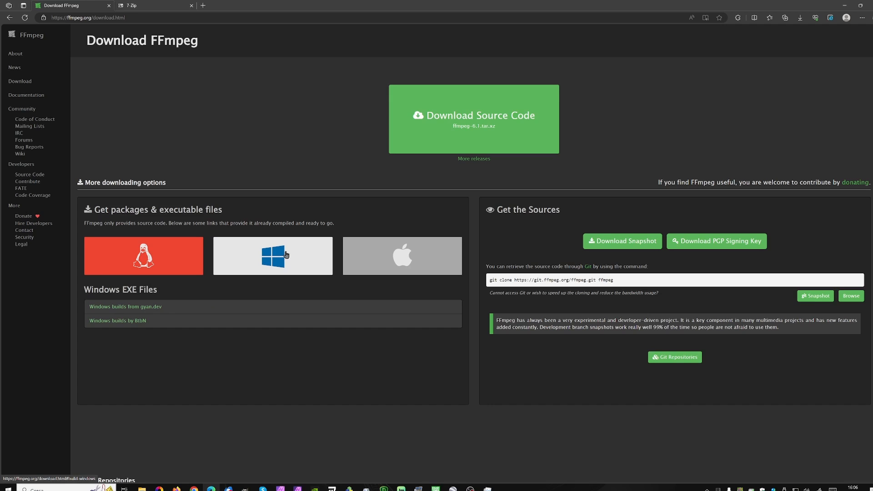
left_click(160, 311)
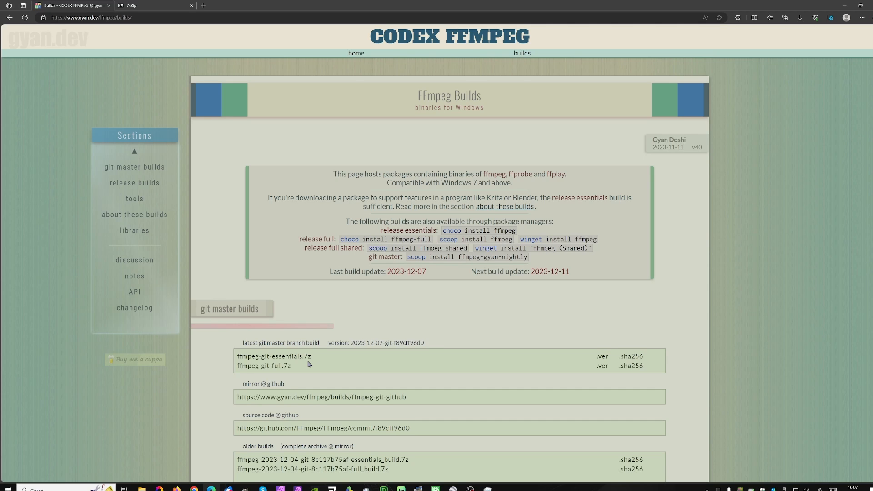
Step: Look at the 7-Zip website and its address, 7-zip.org, and return to the FFmpeg builds page
left_click(142, 9)
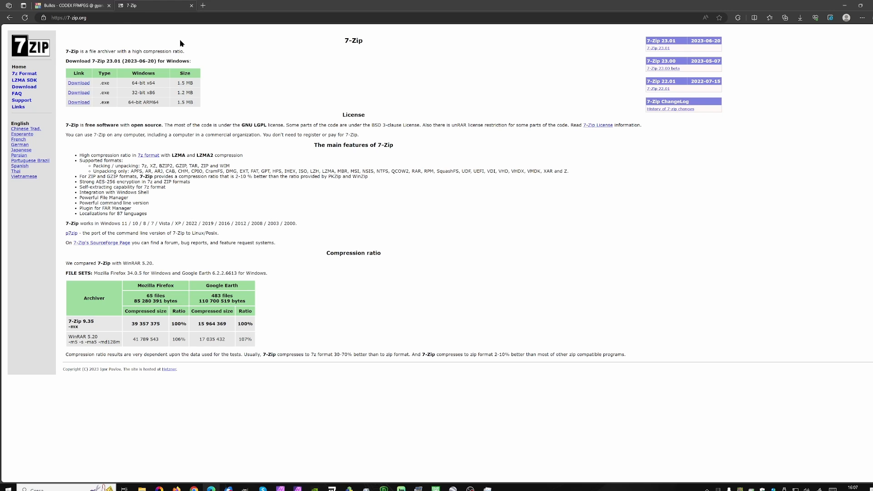
left_click_drag(87, 18, 68, 17)
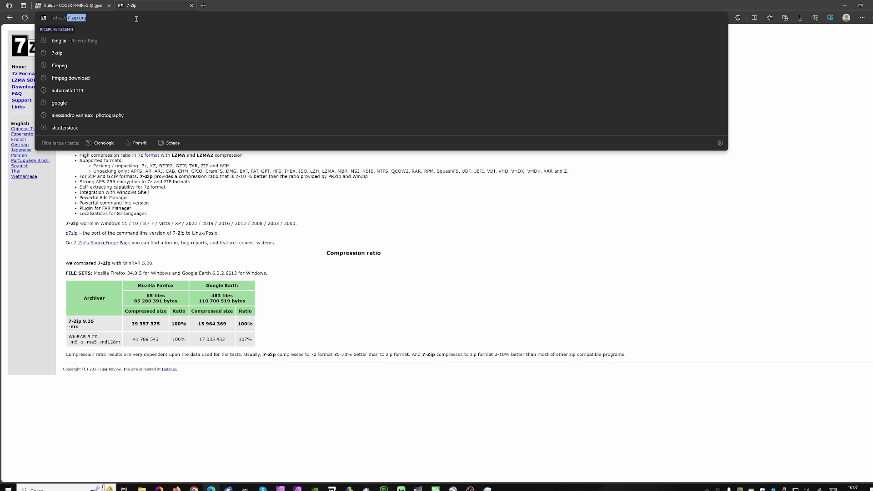
left_click(34, 216)
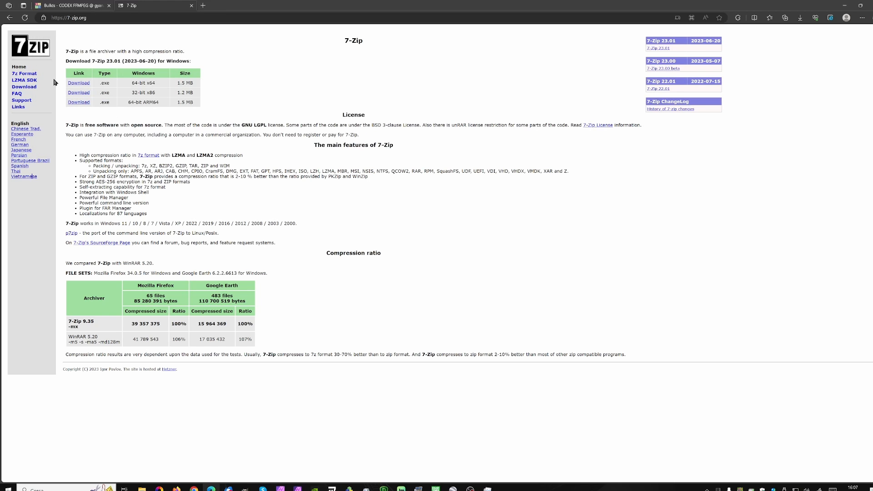
left_click(76, 5)
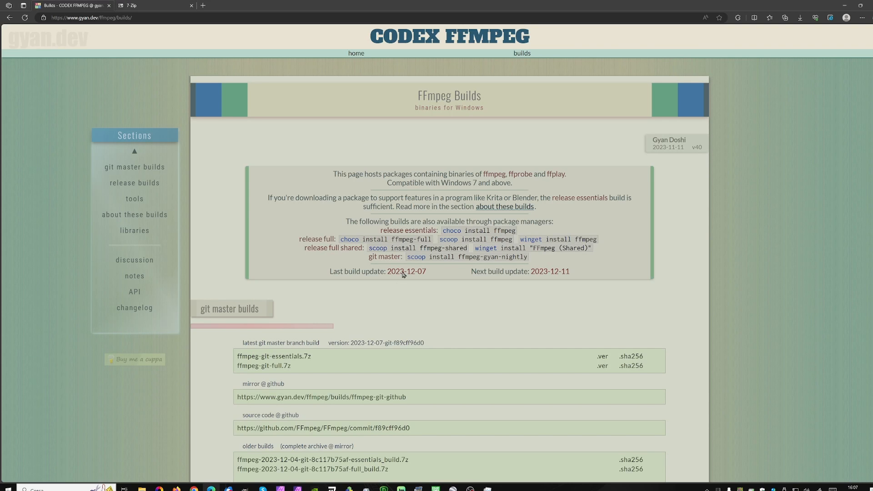
Step: Download ffmpeg-git-essentials.7z from the latest git master builds and open the downloaded archive
left_click(288, 360)
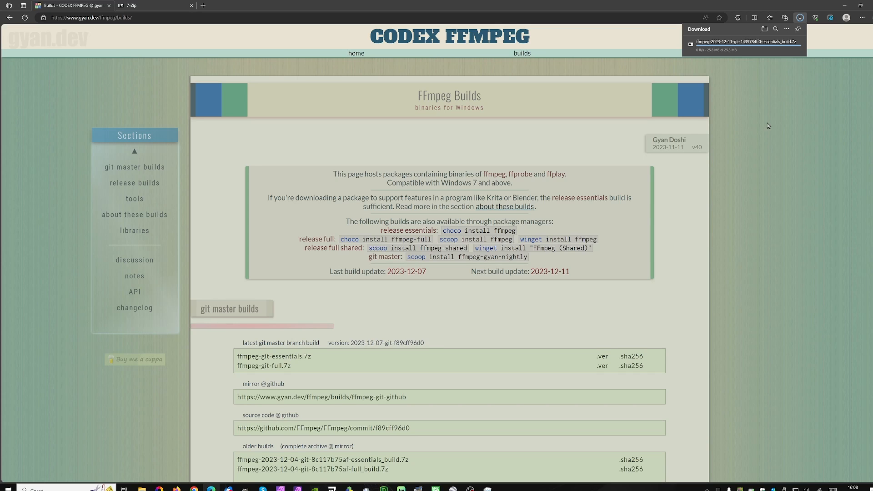
left_click(800, 17)
left_click(800, 18)
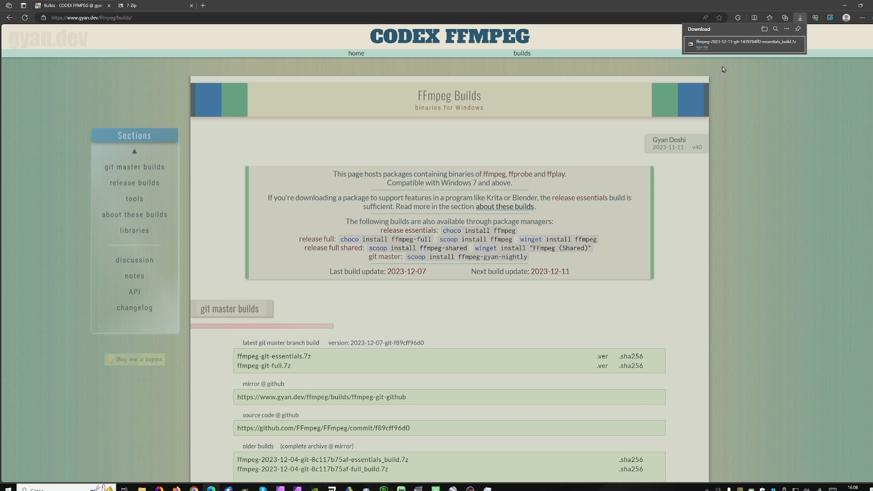
mouse_move(711, 55)
left_click(702, 48)
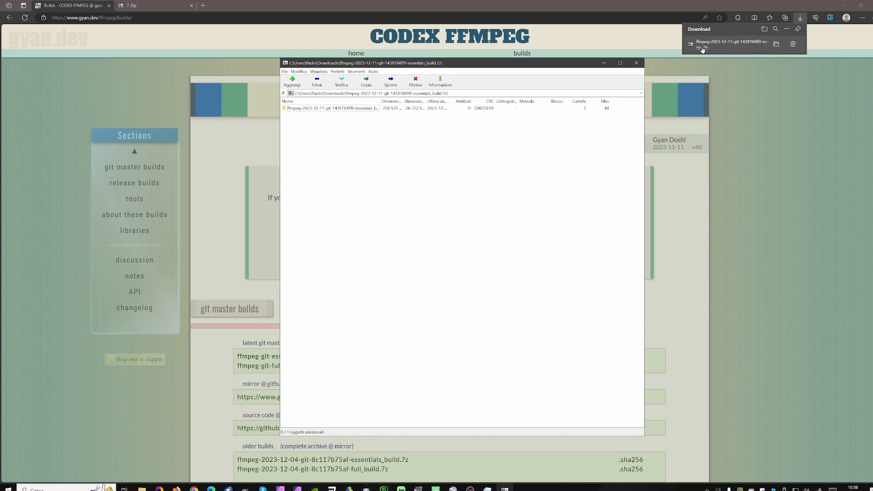
Step: Check the contents of the archive's build folder, extract that folder to D:\AI-DIR, and close the archive window
double_click(329, 110)
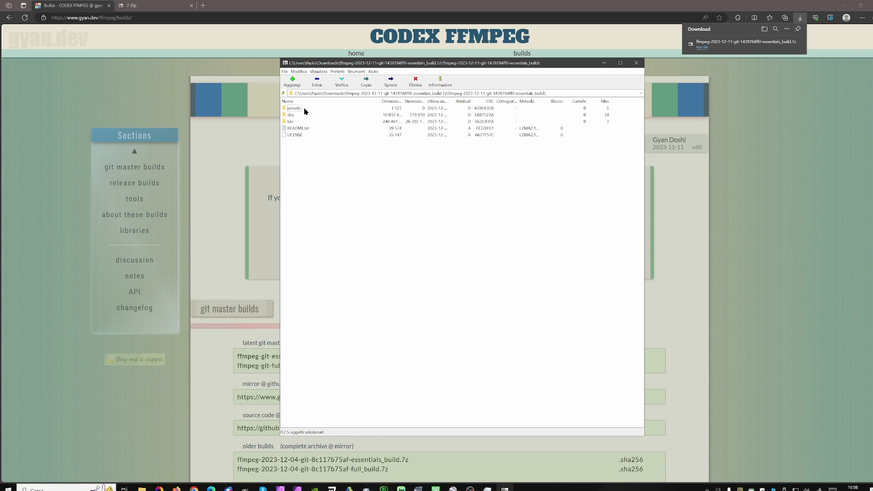
left_click(283, 94)
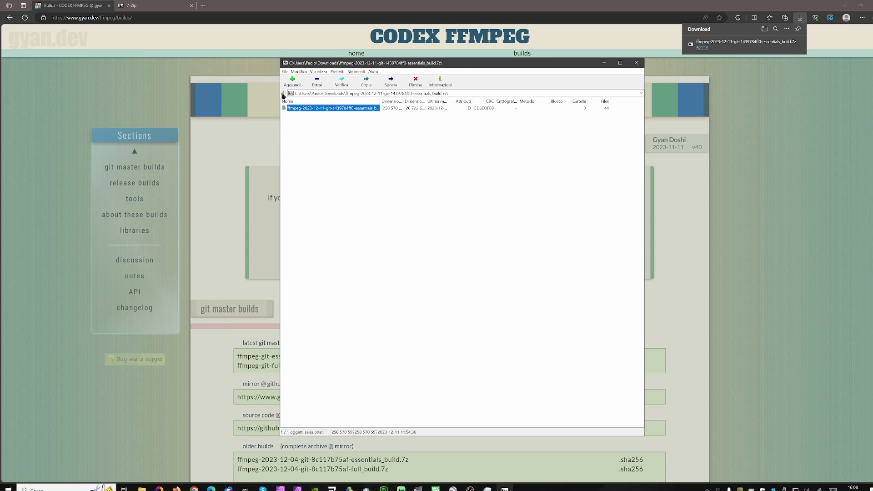
left_click(305, 107)
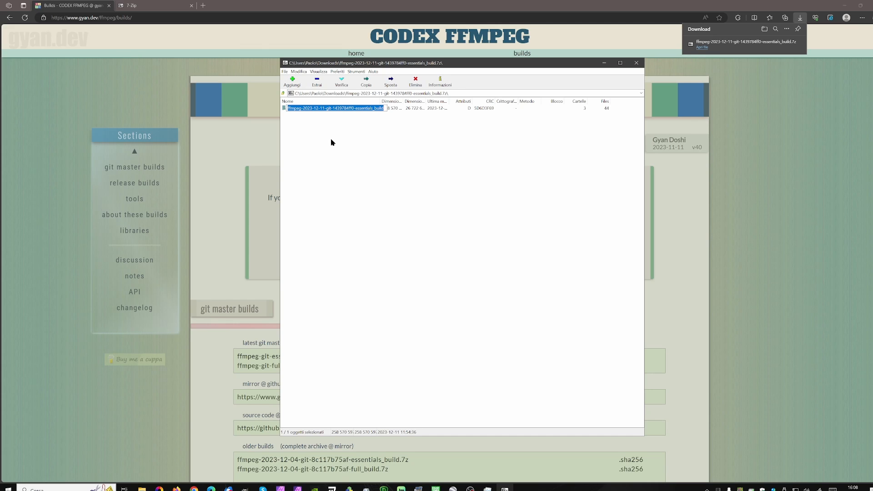
left_click(317, 82)
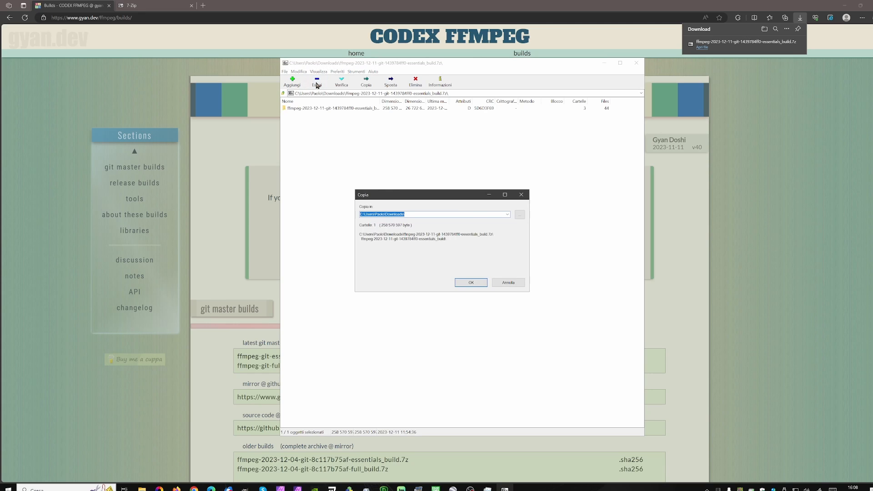
left_click(508, 214)
left_click(400, 221)
left_click(469, 284)
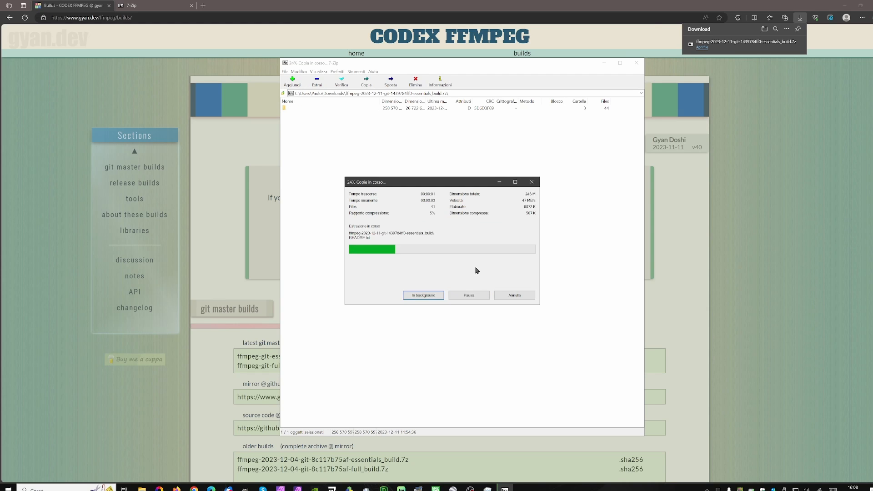
key("alt+F4")
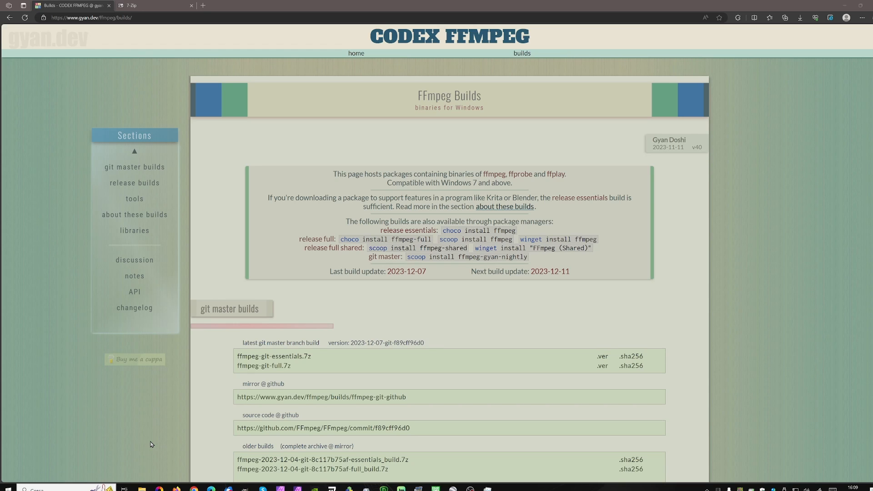
Step: Switch to the AI-DIR folder in File Explorer and rename the extracted FFmpeg build folder as ffmpeg
mouse_move(142, 489)
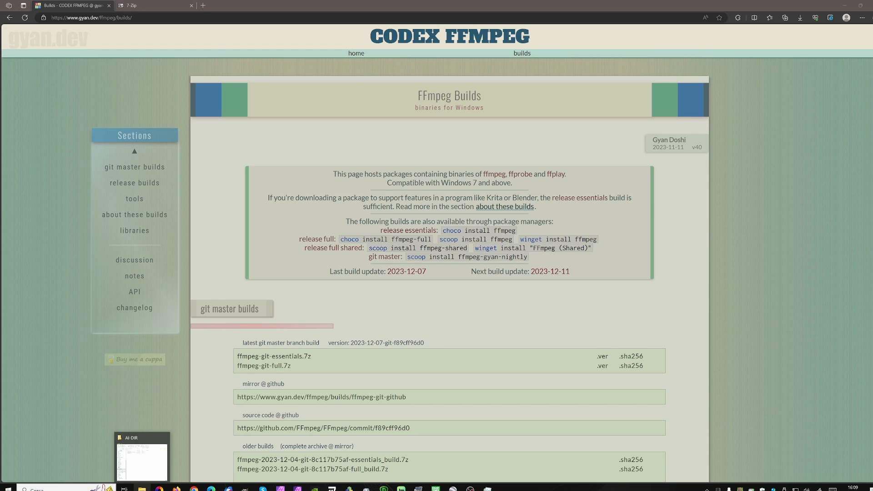
left_click(147, 468)
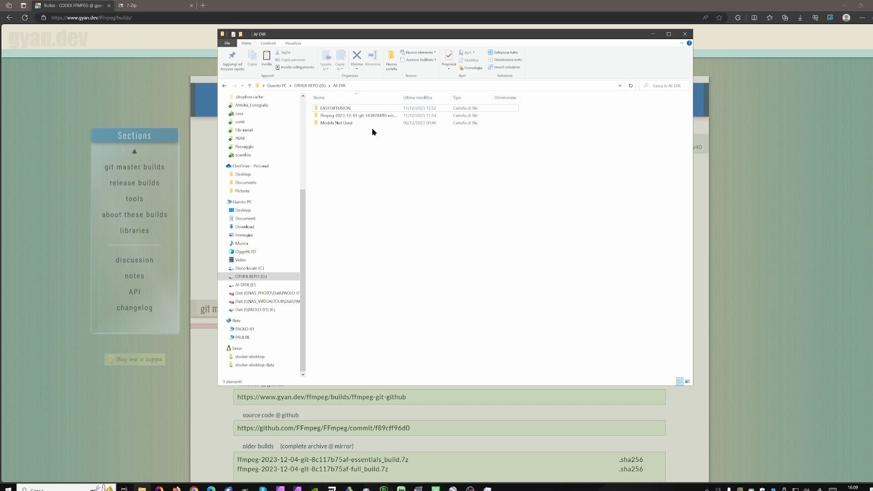
left_click(359, 116)
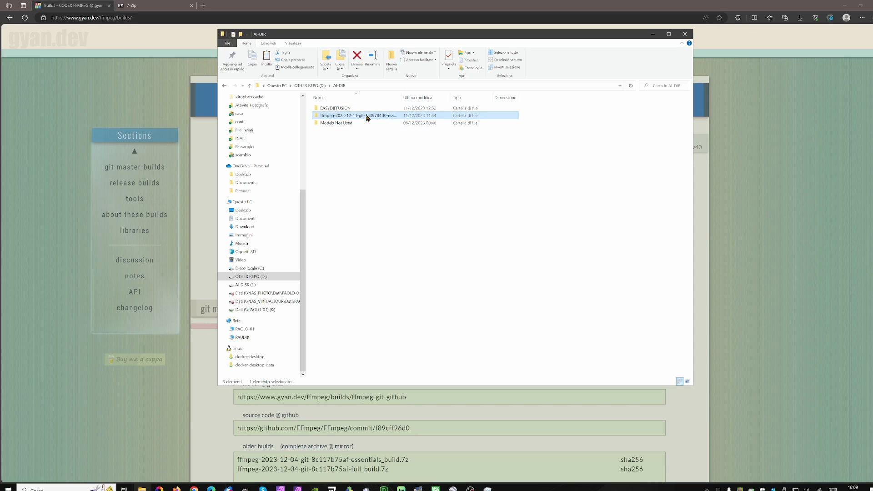
left_click(368, 117)
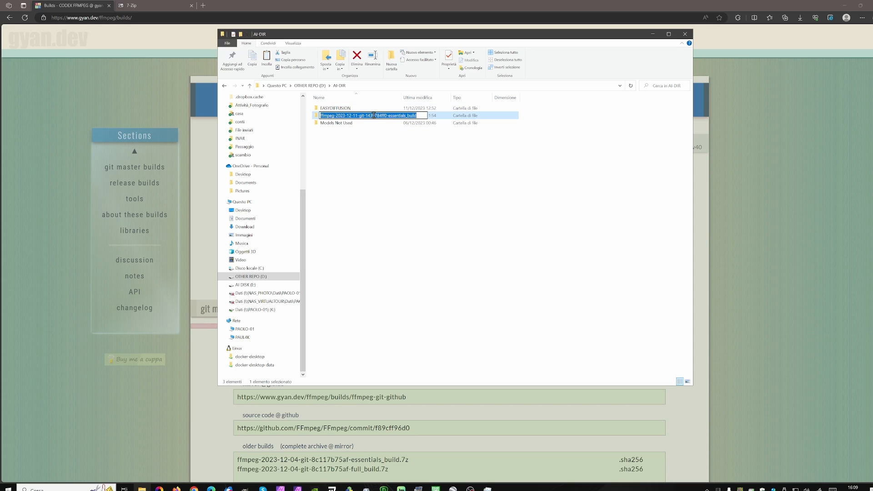
left_click(426, 115)
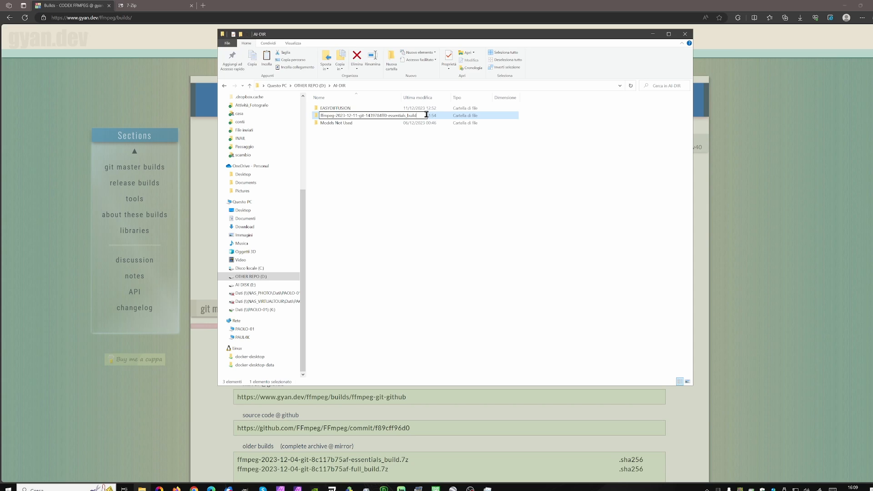
key("BackSpace")
key("BackSpace")
key("BackSpace")
key("BackSpace")
key("BackSpace")
key("BackSpace")
key("BackSpace")
key("BackSpace")
key("BackSpace")
key("BackSpace")
key("BackSpace")
key("BackSpace")
key("BackSpace")
key("BackSpace")
key("BackSpace")
key("BackSpace")
key("BackSpace")
key("BackSpace")
key("BackSpace")
key("BackSpace")
key("BackSpace")
key("BackSpace")
key("BackSpace")
key("BackSpace")
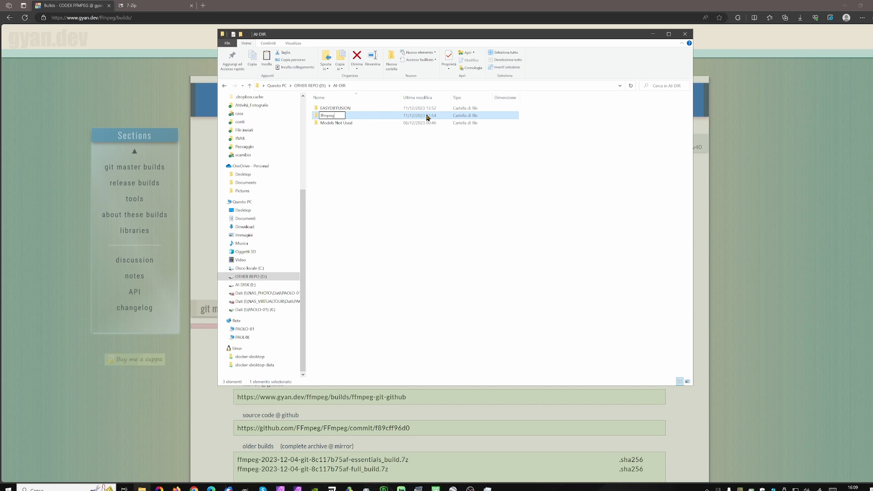
key("Return")
Step: Open the bin folder inside the ffmpeg folder and copy its full path, D:\AI-DIR\ffmpeg\bin
double_click(347, 115)
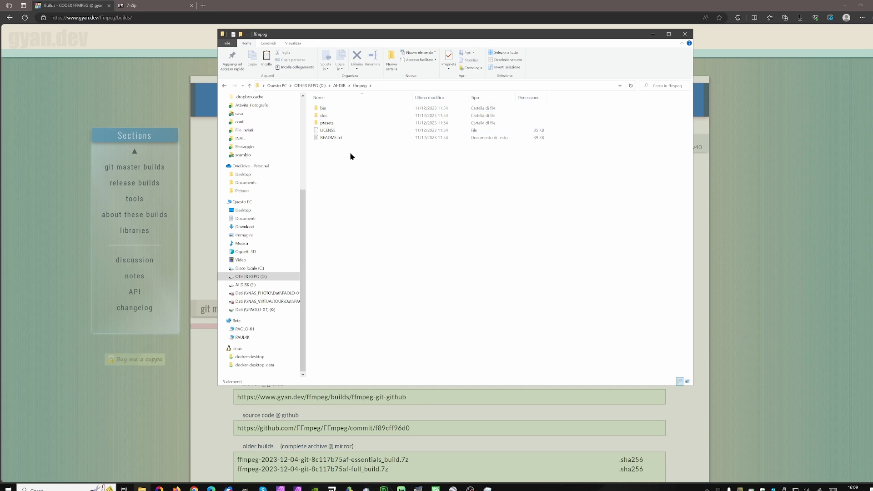
double_click(324, 108)
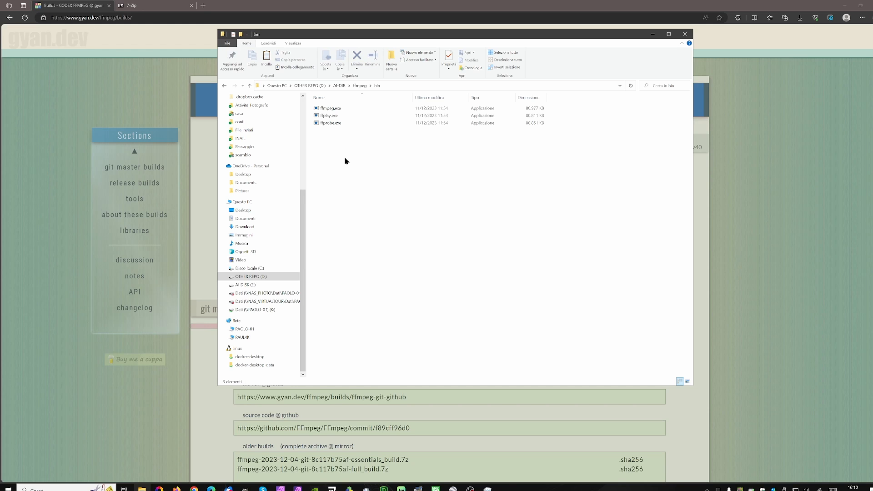
left_click(388, 86)
key("ctrl+c")
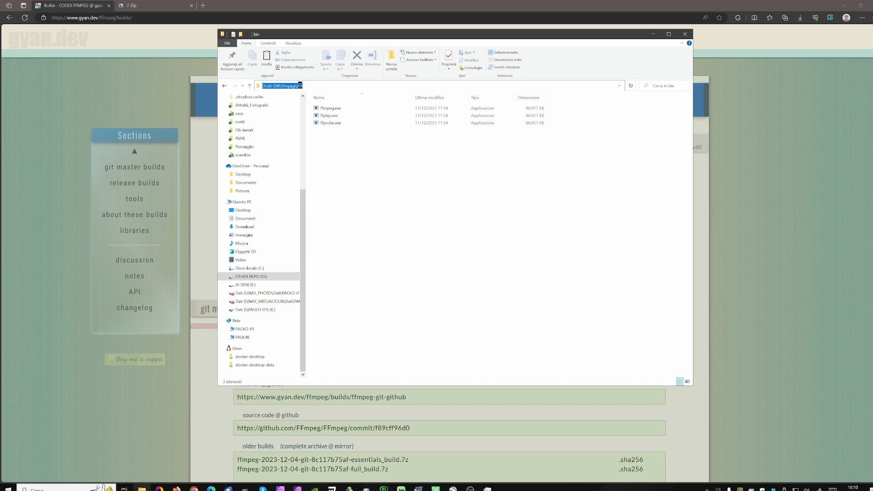
Step: Search Windows for "path" and open the environment variables from the system properties
key("super")
type("pat")
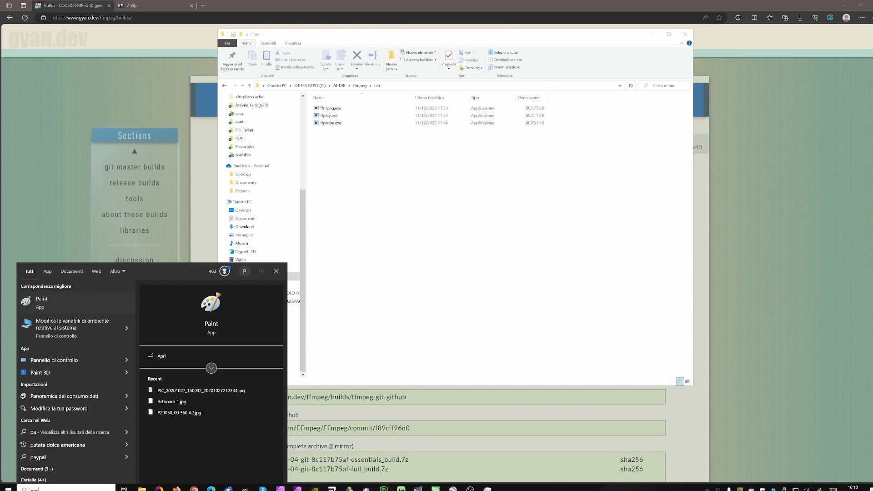
type("h")
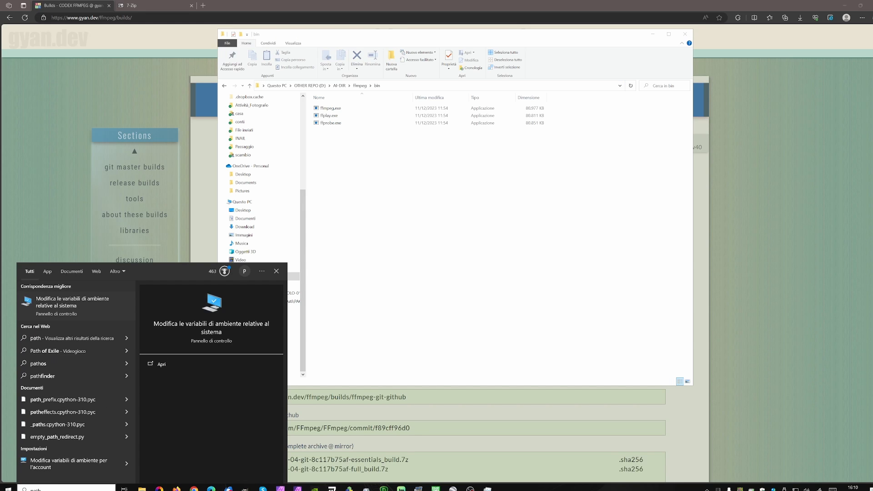
left_click(65, 305)
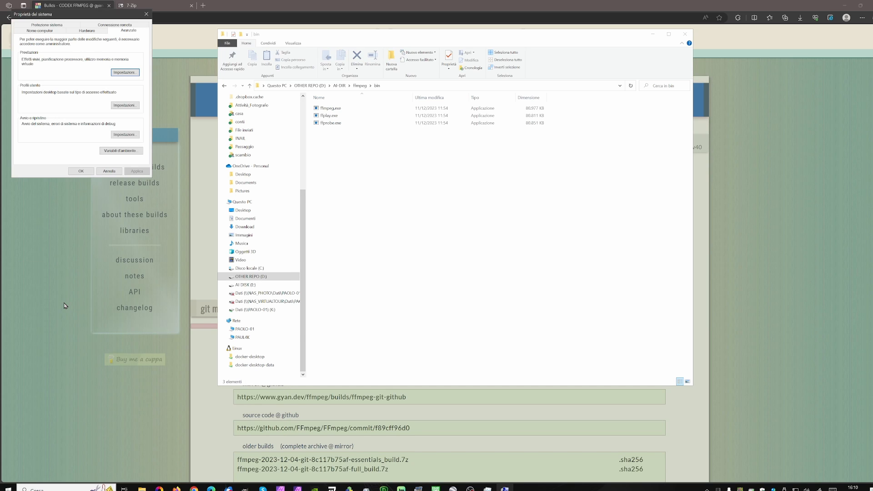
left_click(122, 151)
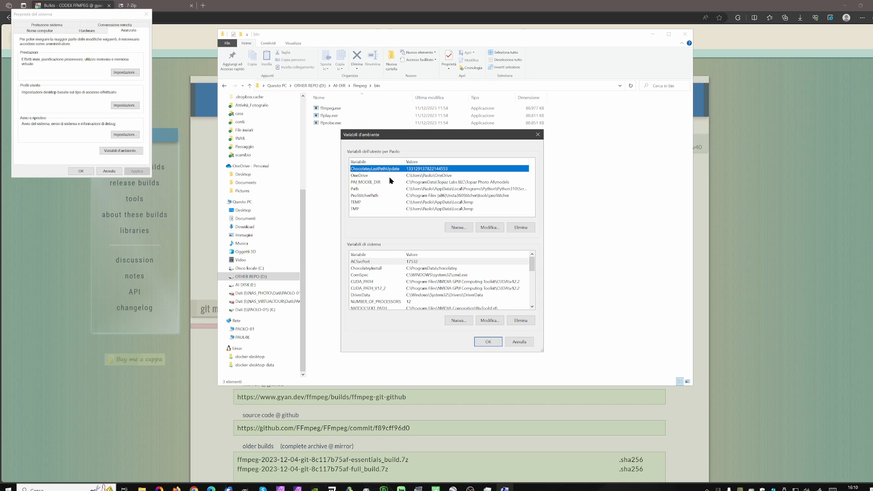
Step: Add D:\AI-DIR\ffmpeg\bin as a new entry in the user's Path variable
left_click(356, 190)
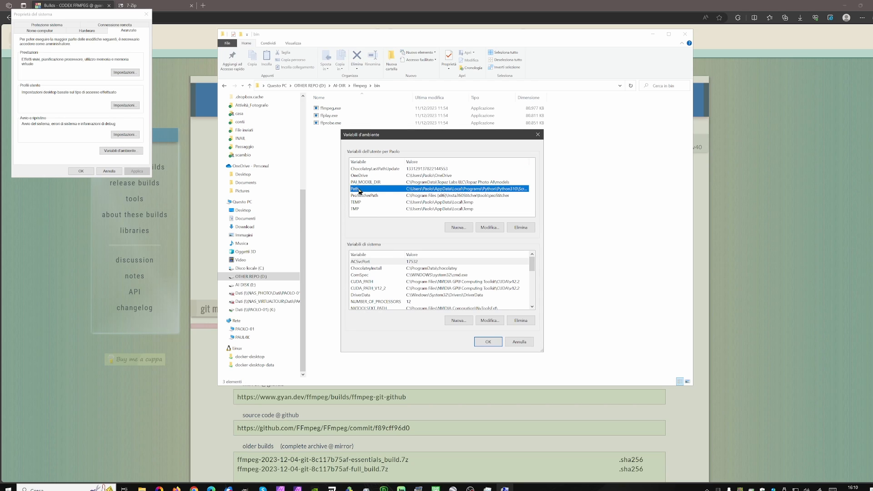
left_click(490, 228)
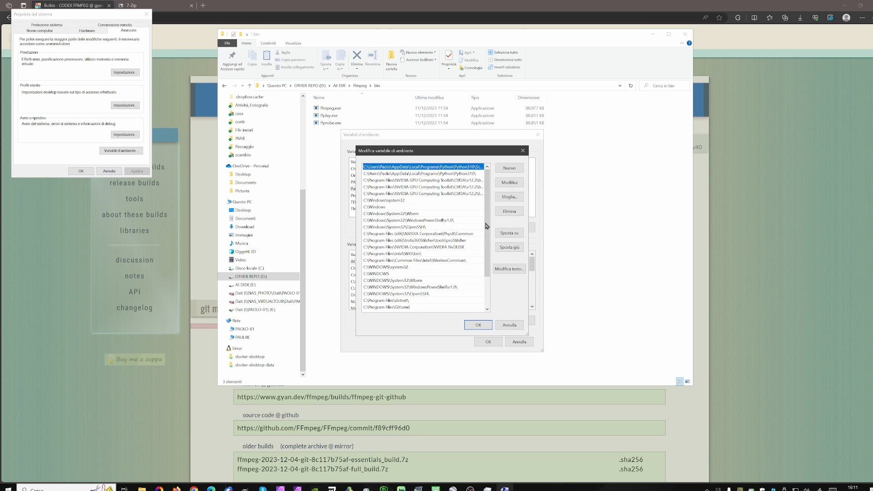
left_click(509, 169)
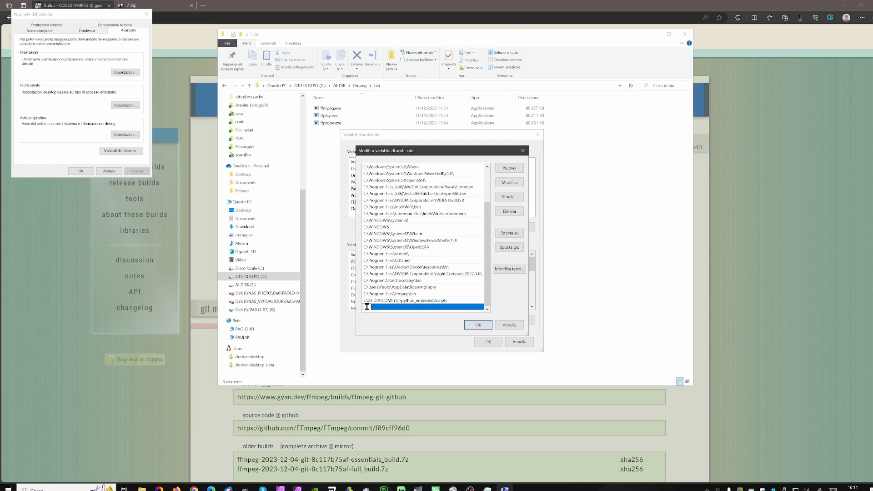
key("ctrl+v")
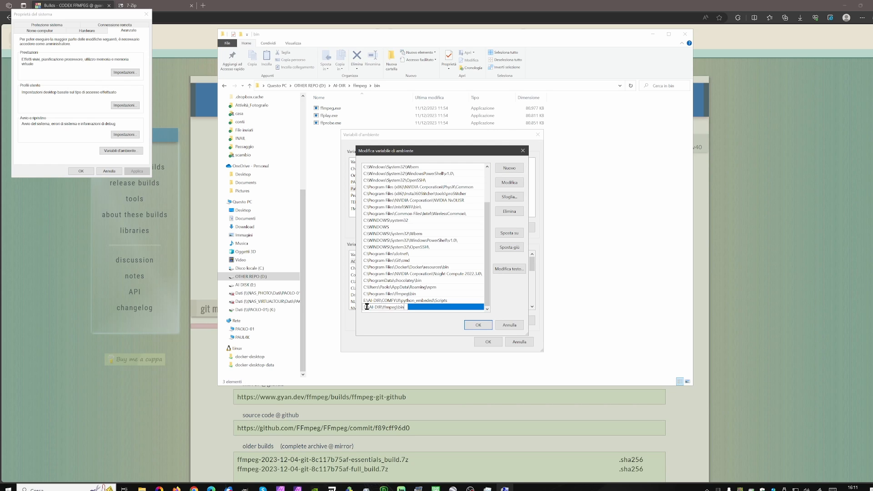